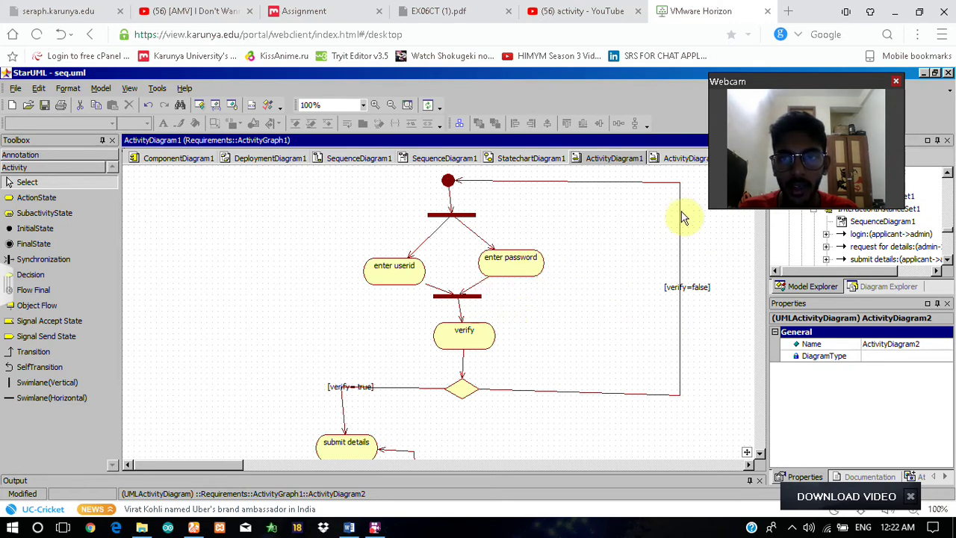
Examine the passport application flow in ActivityDiagram1 from the initial state through login, verification and payment to the final state.
{"action": "left_click_drag", "start_coordinate": [787, 81], "coordinate": [841, 73]}
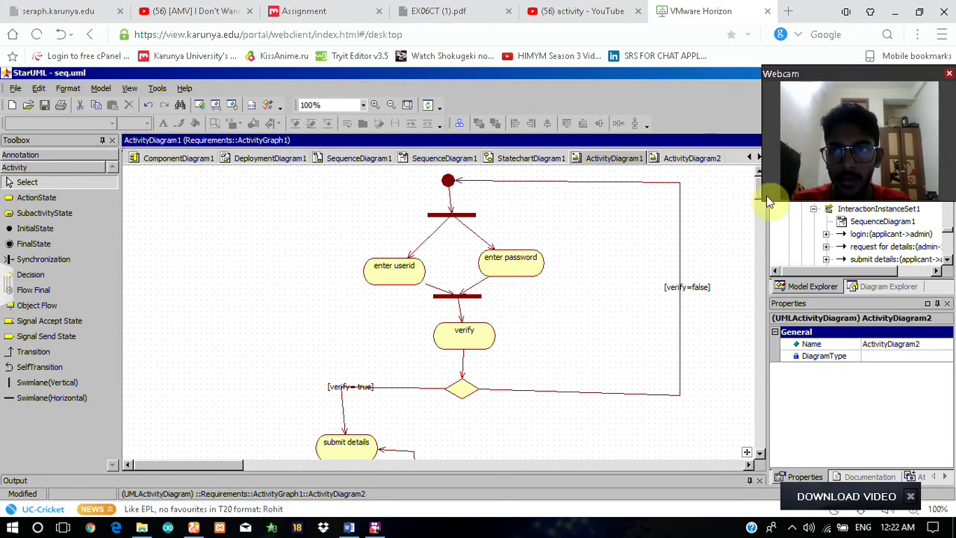
{"action": "scroll", "coordinate": [755, 190], "scroll_direction": "down", "scroll_amount": 3}
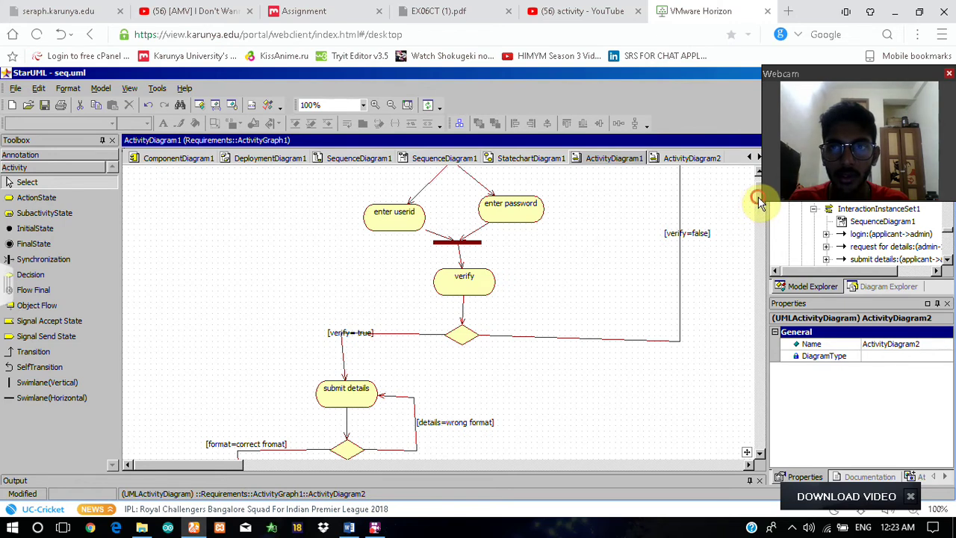
{"action": "scroll", "coordinate": [760, 202], "scroll_direction": "up", "scroll_amount": 3}
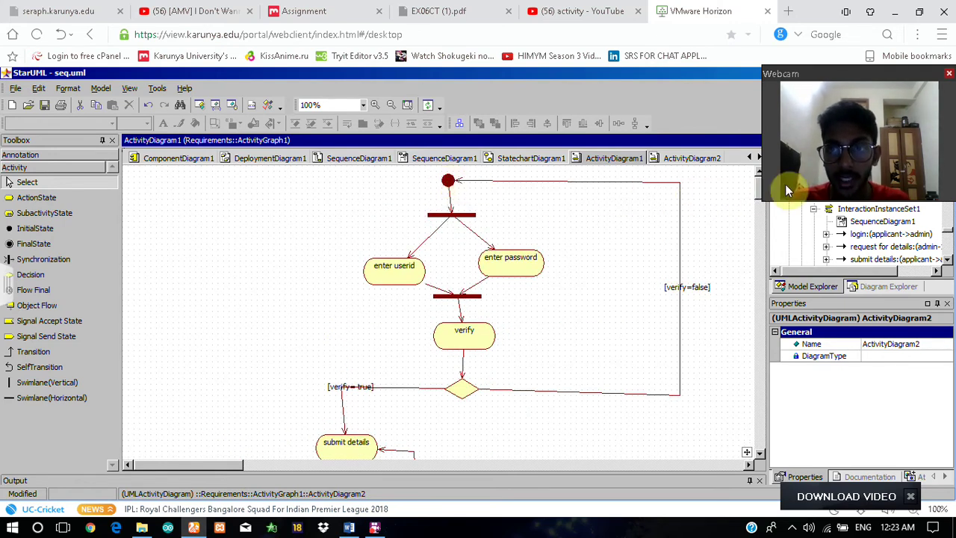
{"action": "scroll", "coordinate": [756, 187], "scroll_direction": "down", "scroll_amount": 3}
{"action": "scroll", "coordinate": [756, 191], "scroll_direction": "down", "scroll_amount": 3}
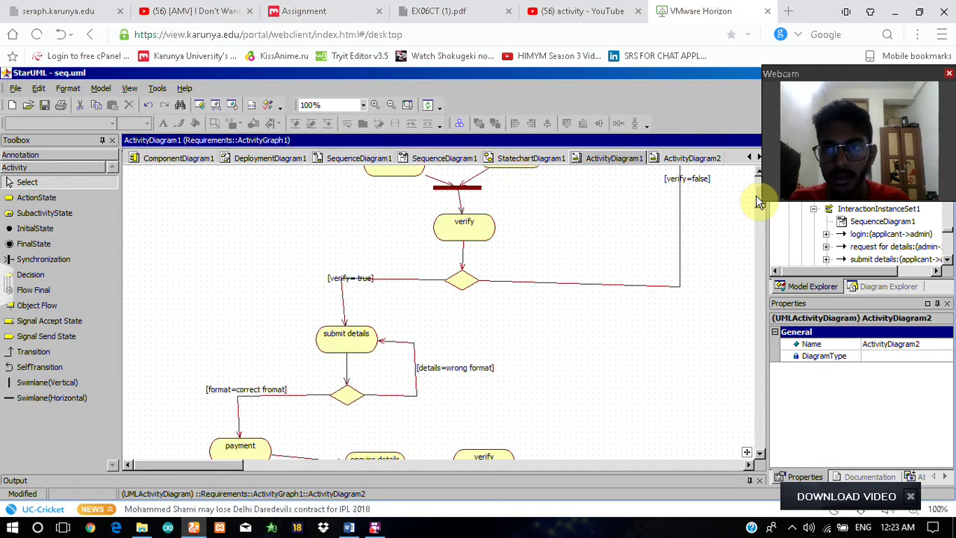
{"action": "scroll", "coordinate": [758, 201], "scroll_direction": "up", "scroll_amount": 2}
{"action": "scroll", "coordinate": [758, 202], "scroll_direction": "down", "scroll_amount": 7}
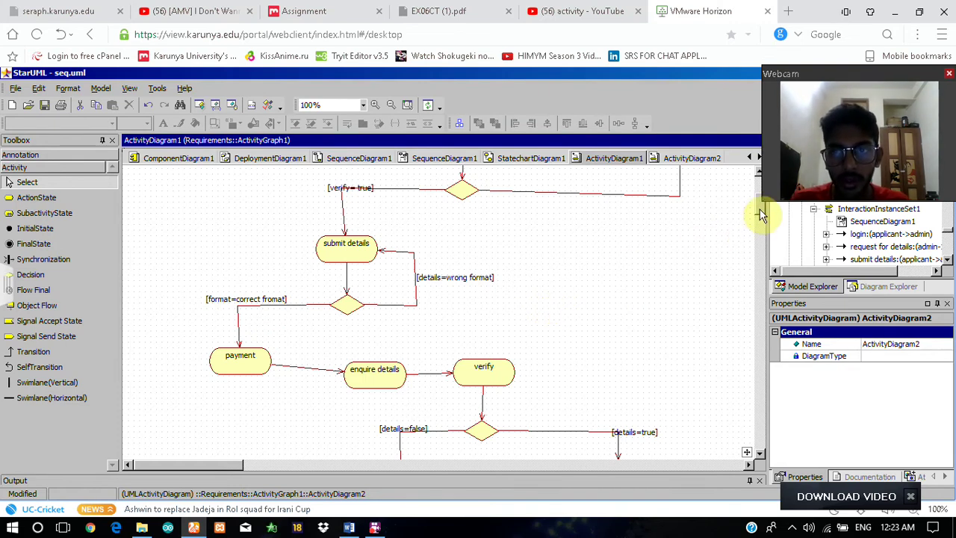
{"action": "scroll", "coordinate": [761, 214], "scroll_direction": "down", "scroll_amount": 4}
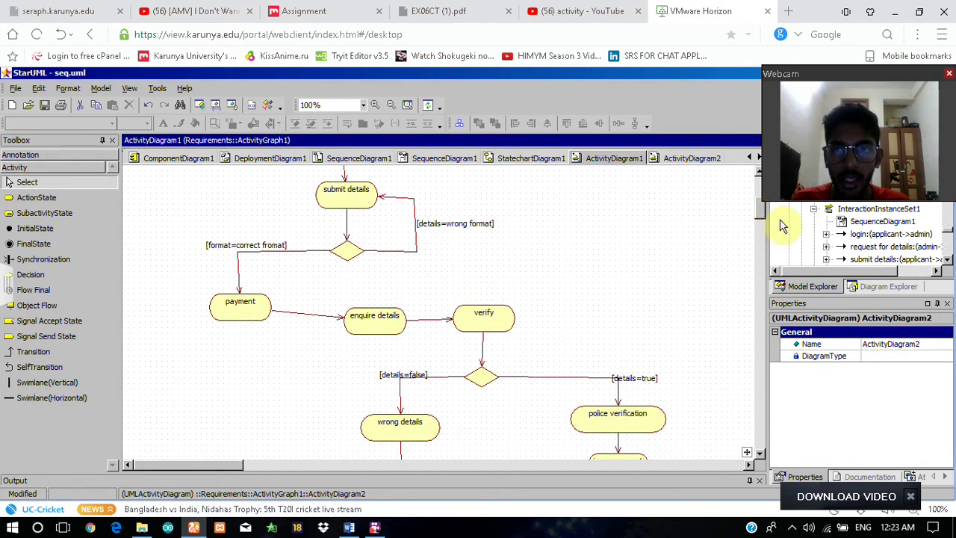
{"action": "left_click_drag", "start_coordinate": [760, 214], "coordinate": [760, 221]}
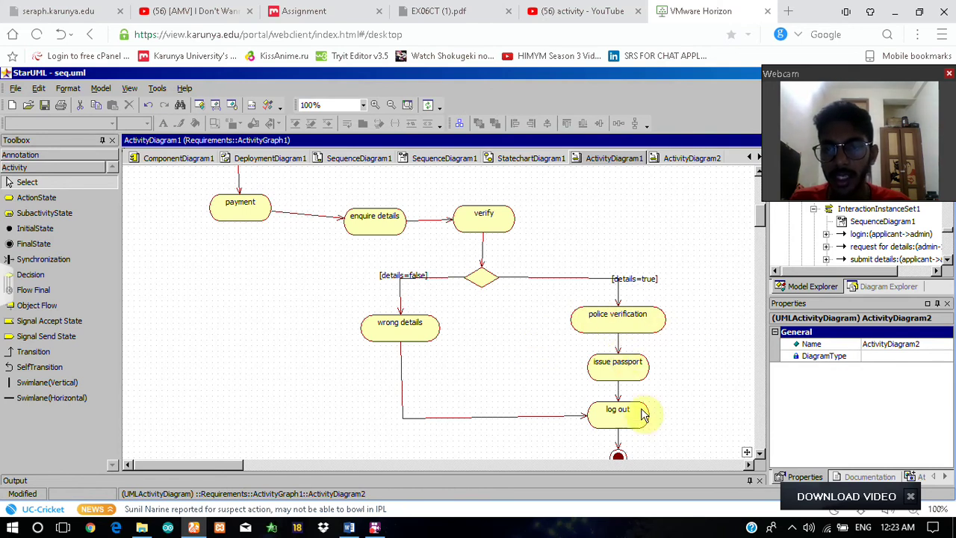
{"action": "left_click_drag", "start_coordinate": [757, 213], "coordinate": [759, 229]}
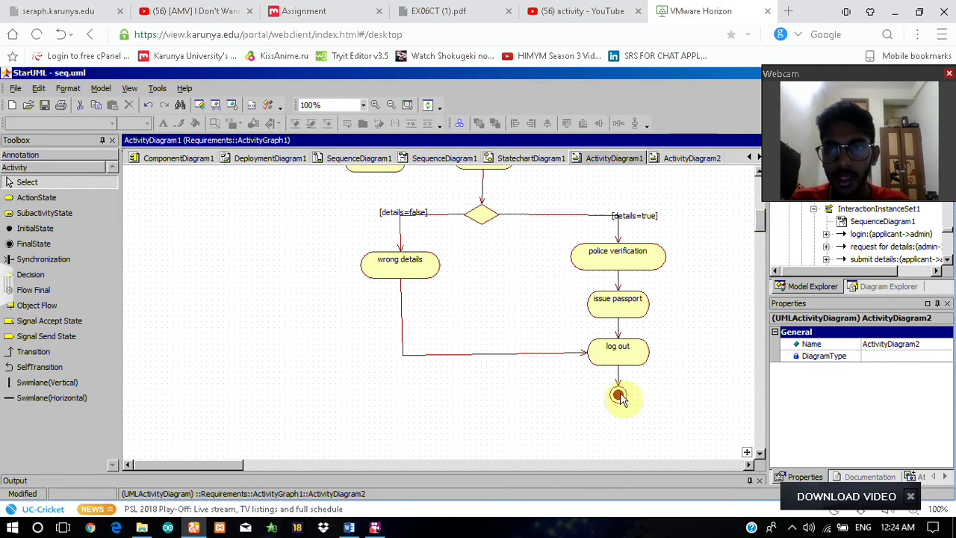
Open ActivityDiagram2 and examine its swimlanes, with the login, verify and submit details flow between applicant and admin.
{"action": "left_click", "coordinate": [688, 157]}
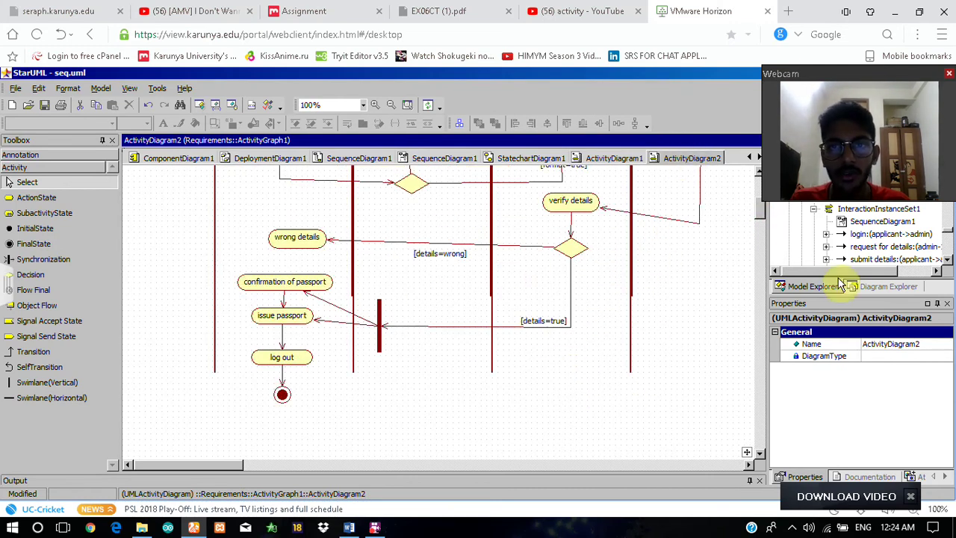
{"action": "left_click_drag", "start_coordinate": [757, 206], "coordinate": [758, 194]}
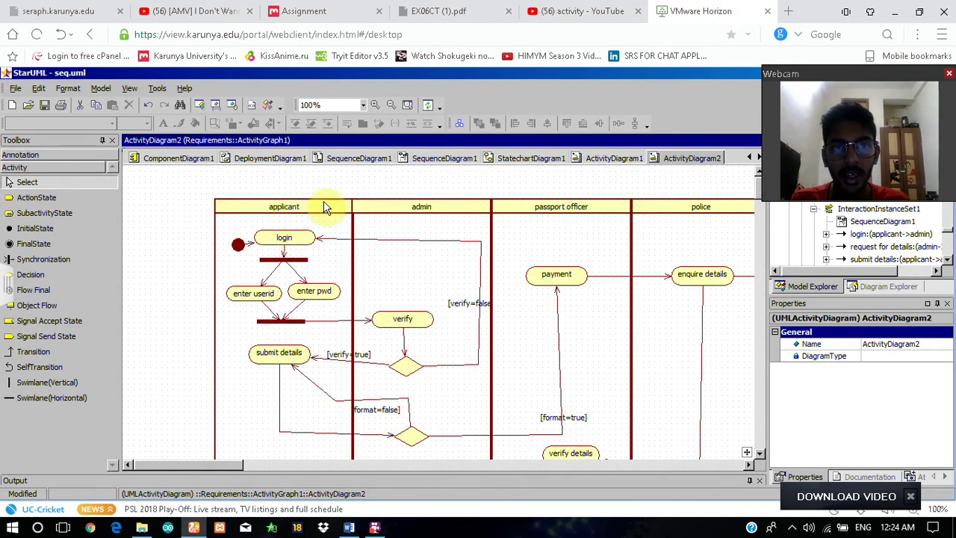
{"action": "mouse_move", "coordinate": [219, 465]}
{"action": "left_mouse_down"}
{"action": "mouse_move", "coordinate": [254, 469]}
{"action": "mouse_move", "coordinate": [216, 464]}
{"action": "left_mouse_up"}
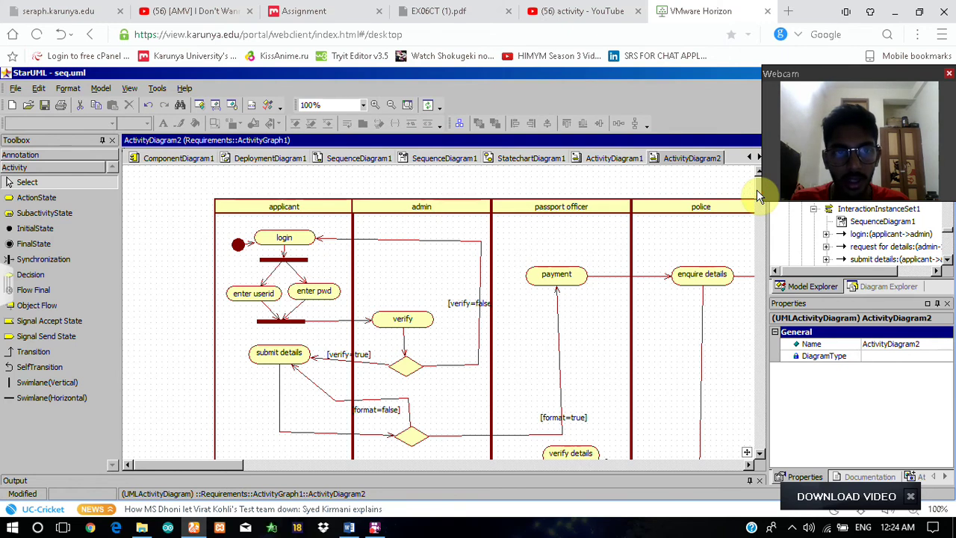
{"action": "scroll", "coordinate": [756, 190], "scroll_direction": "down", "scroll_amount": 2}
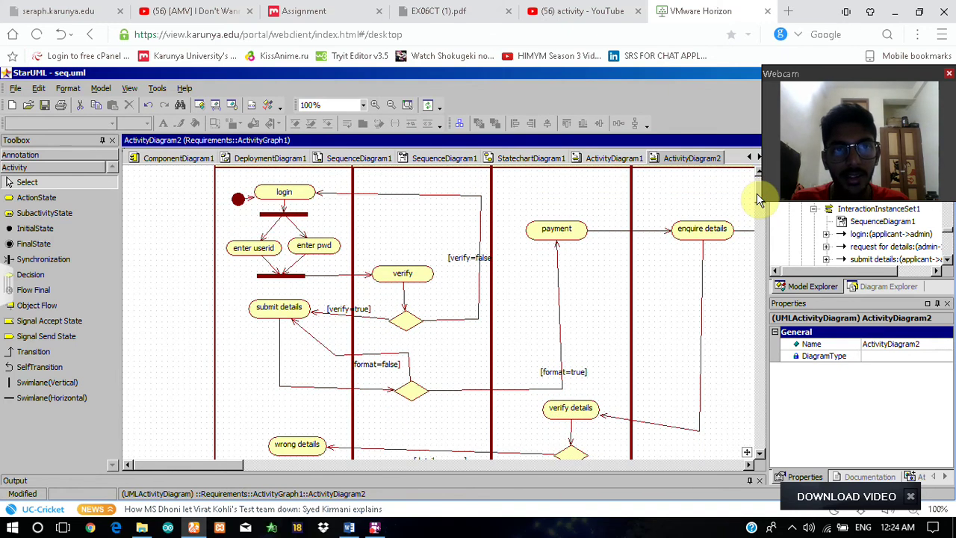
{"action": "scroll", "coordinate": [758, 199], "scroll_direction": "up", "scroll_amount": 1}
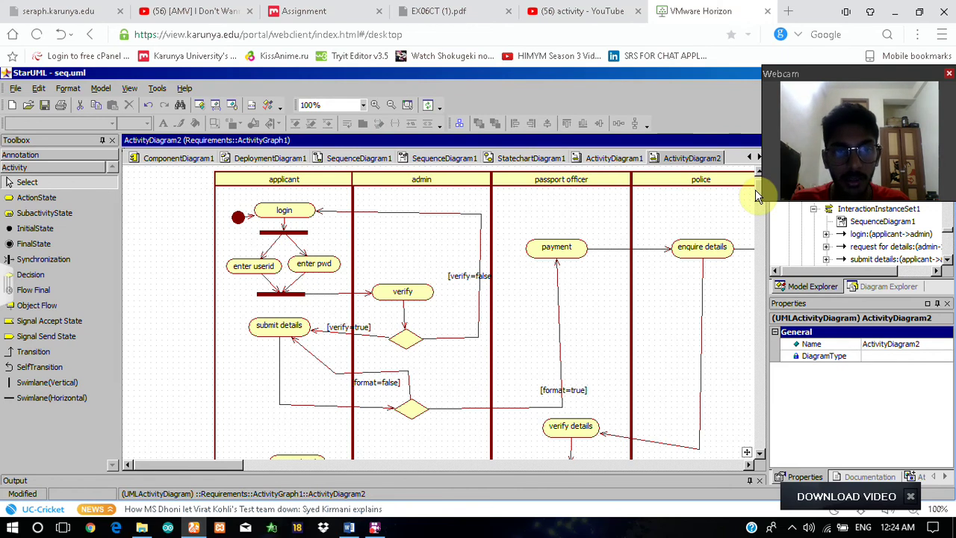
{"action": "scroll", "coordinate": [754, 190], "scroll_direction": "down", "scroll_amount": 1}
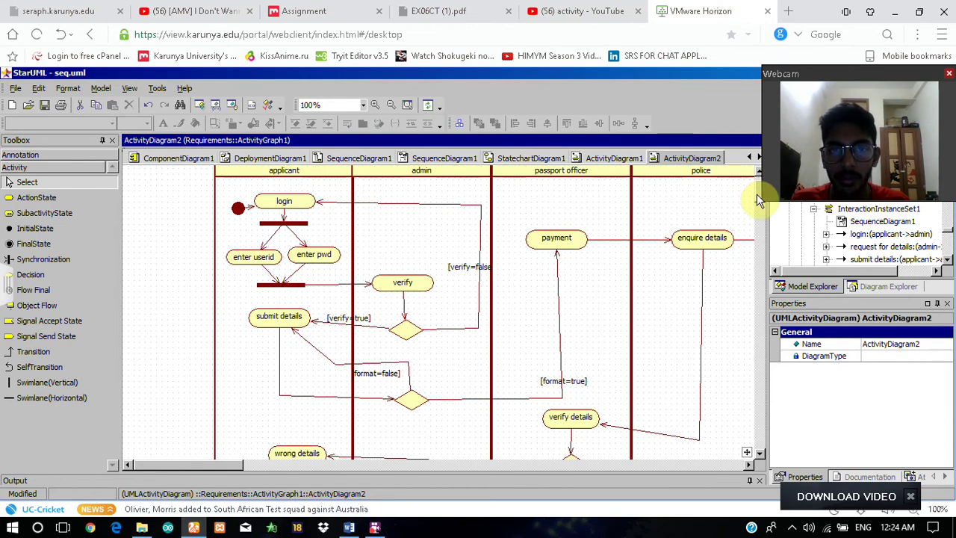
{"action": "left_click", "coordinate": [756, 196]}
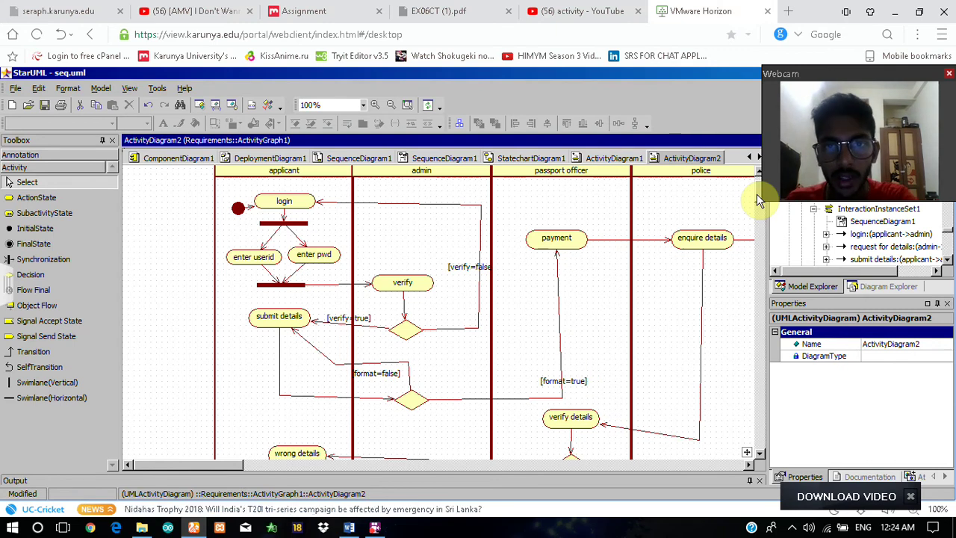
{"action": "scroll", "coordinate": [758, 200], "scroll_direction": "up", "scroll_amount": 2}
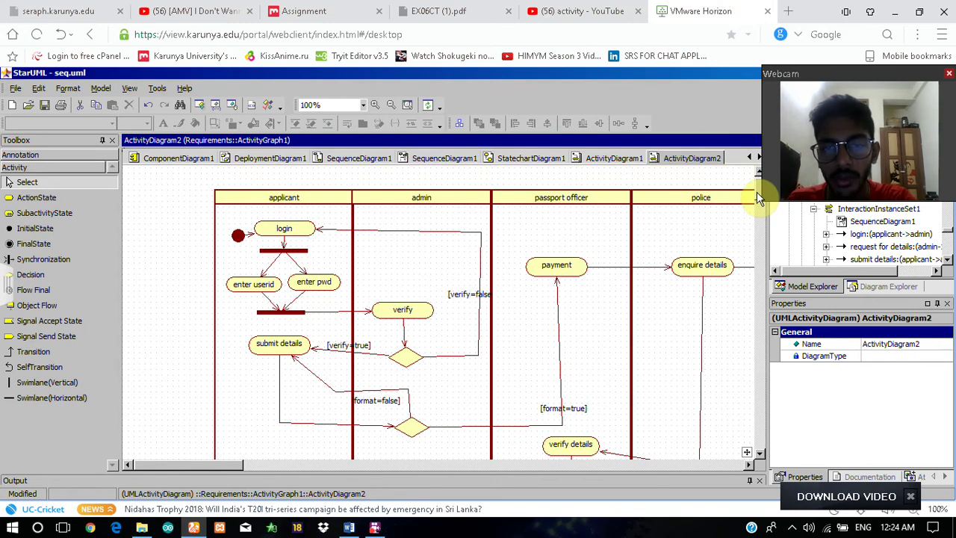
{"action": "scroll", "coordinate": [756, 192], "scroll_direction": "down", "scroll_amount": 3}
{"action": "scroll", "coordinate": [757, 198], "scroll_direction": "up", "scroll_amount": 4}
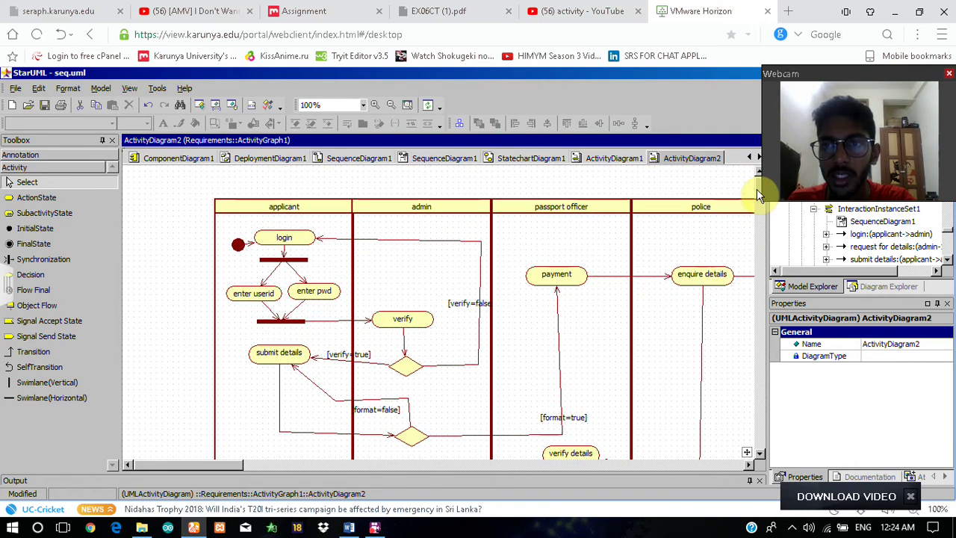
Examine the passport officer and police swimlanes in ActivityDiagram2 and follow the details verification flow down to log out and the final state.
{"action": "left_click", "coordinate": [749, 464]}
{"action": "left_click", "coordinate": [749, 464]}
{"action": "left_click", "coordinate": [749, 465]}
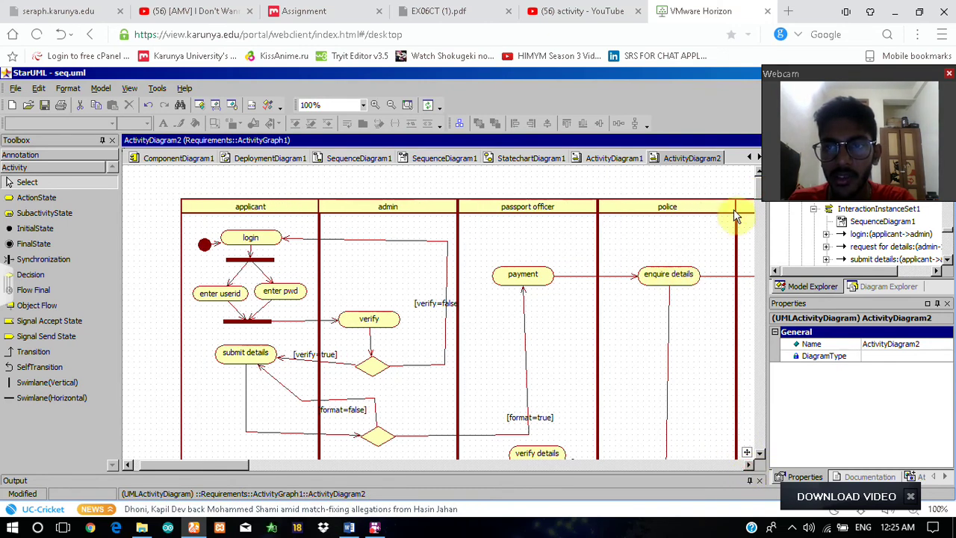
{"action": "left_click_drag", "start_coordinate": [758, 189], "coordinate": [759, 201]}
{"action": "scroll", "coordinate": [758, 202], "scroll_direction": "down", "scroll_amount": 2}
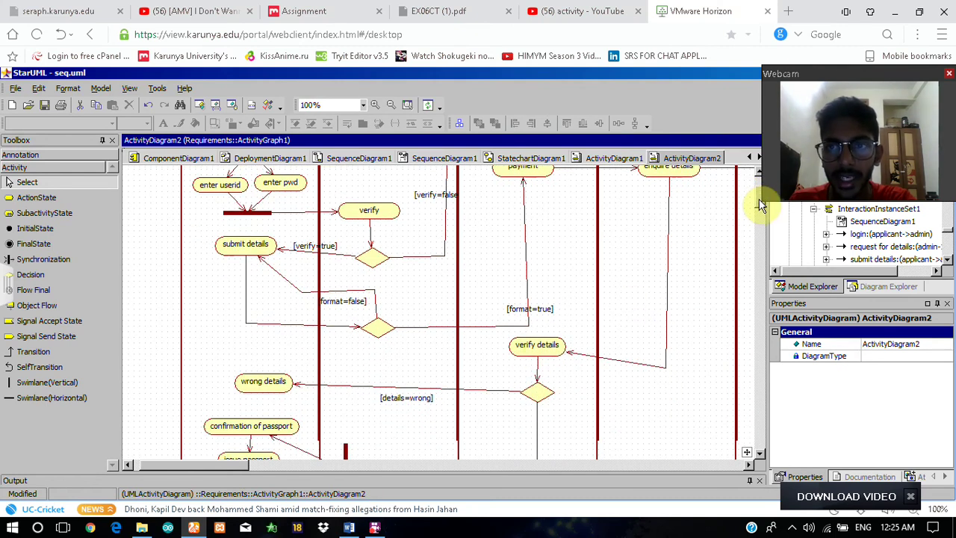
{"action": "scroll", "coordinate": [760, 206], "scroll_direction": "down", "scroll_amount": 2}
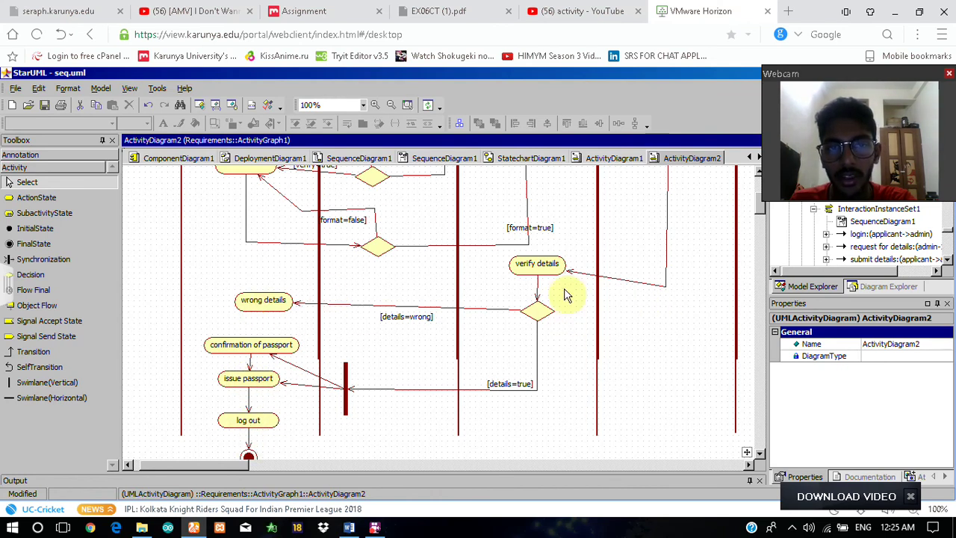
{"action": "scroll", "coordinate": [759, 205], "scroll_direction": "up", "scroll_amount": 5}
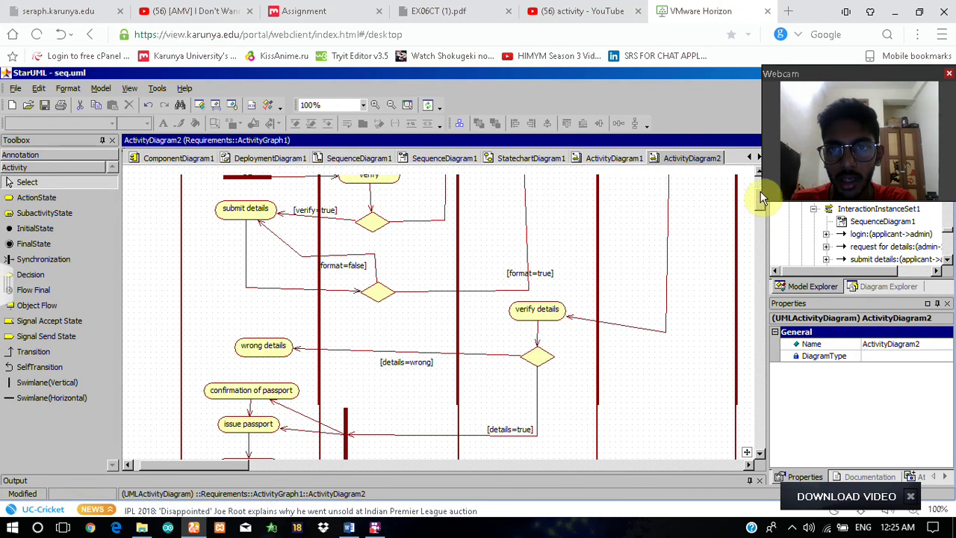
{"action": "left_click", "coordinate": [239, 467]}
{"action": "mouse_move", "coordinate": [239, 467]}
{"action": "left_mouse_down"}
{"action": "mouse_move", "coordinate": [273, 465]}
{"action": "mouse_move", "coordinate": [233, 466]}
{"action": "left_mouse_up"}
{"action": "scroll", "coordinate": [757, 187], "scroll_direction": "down", "scroll_amount": 3}
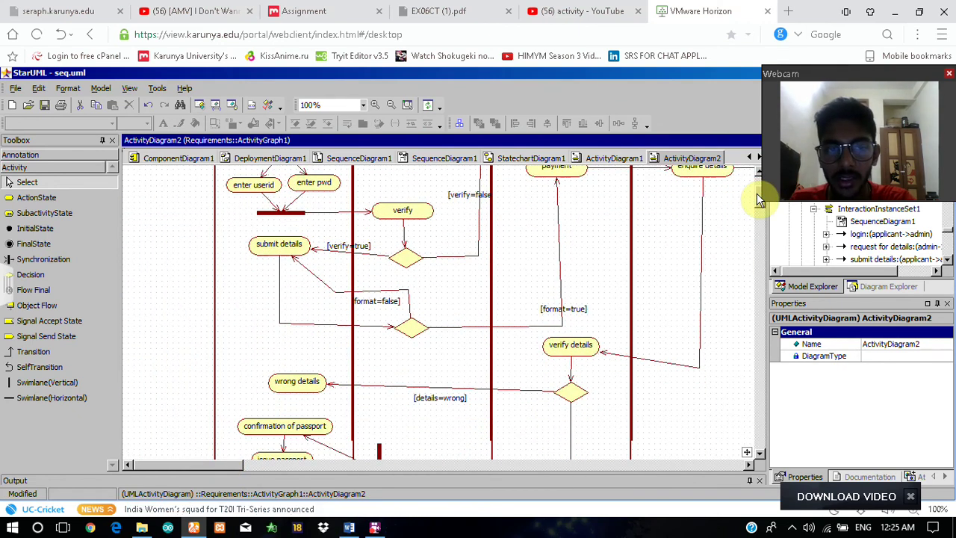
{"action": "scroll", "coordinate": [756, 200], "scroll_direction": "down", "scroll_amount": 4}
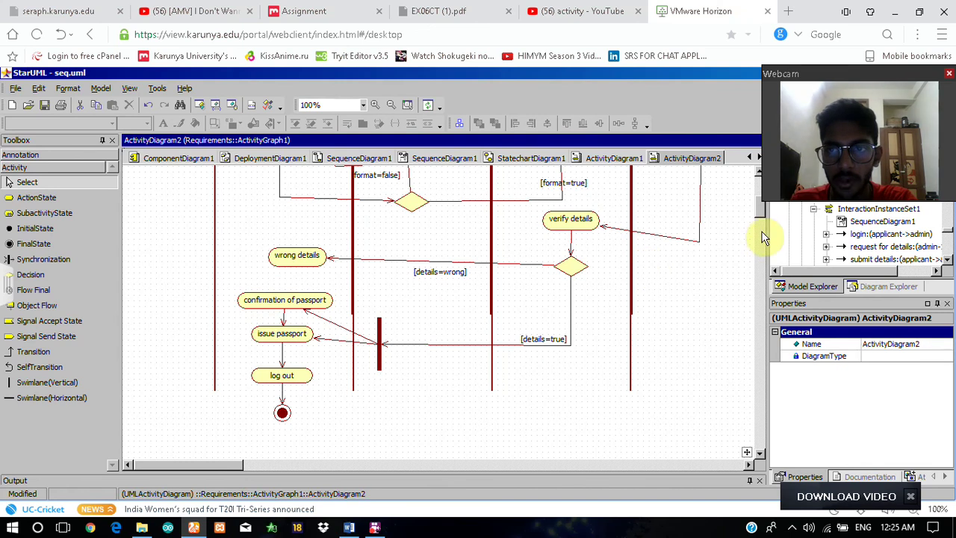
{"action": "mouse_move", "coordinate": [761, 213]}
{"action": "left_mouse_down"}
{"action": "mouse_move", "coordinate": [762, 193]}
{"action": "mouse_move", "coordinate": [763, 227]}
{"action": "left_mouse_up"}
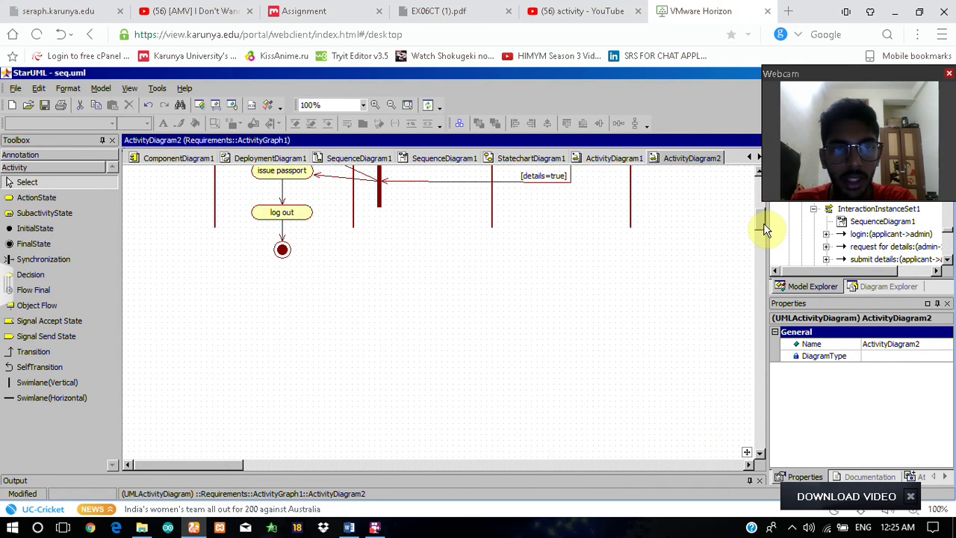